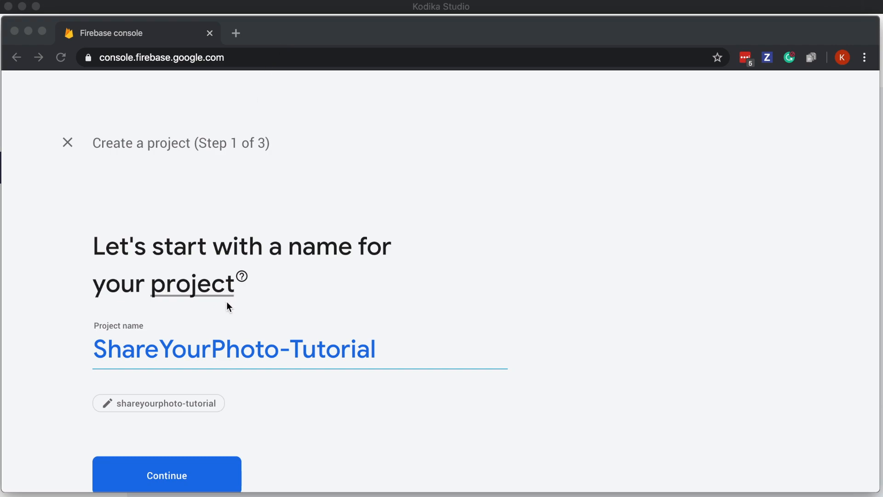
- Create the ShareYourPhoto-Tutorial project with Google Analytics disabled and continue into it
click(167, 475)
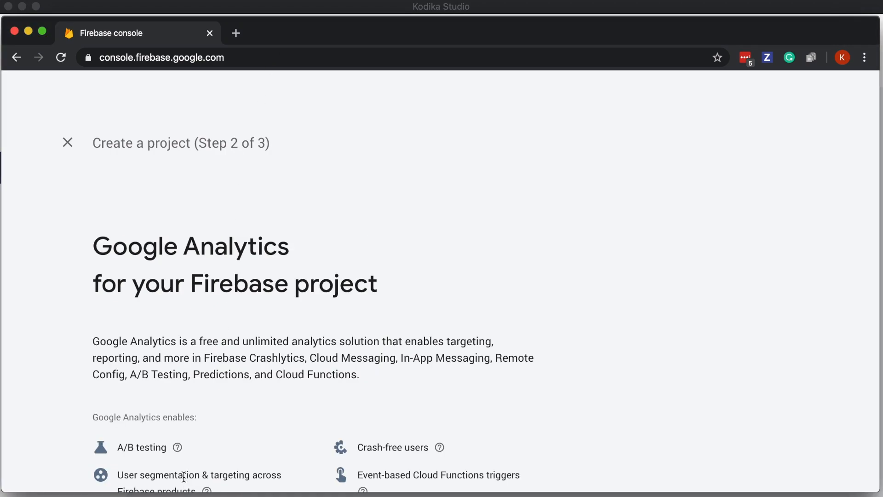
scroll(175, 350, down, 5)
click(111, 361)
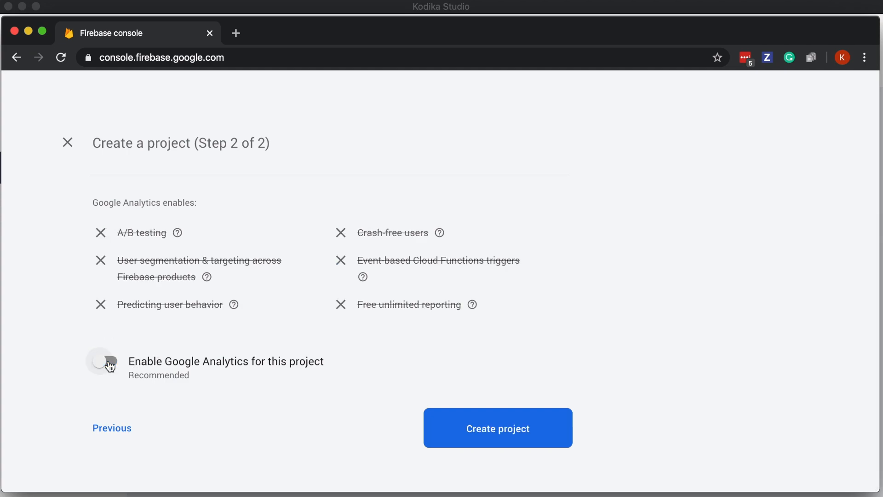
click(494, 432)
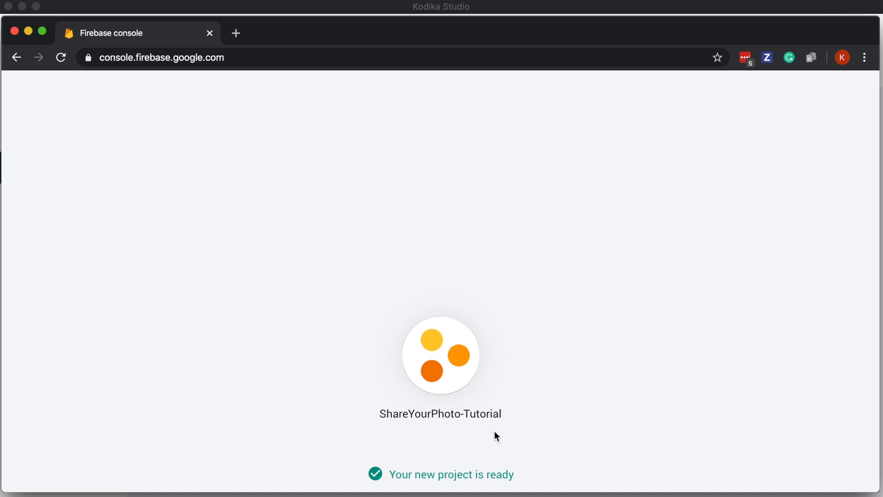
click(440, 364)
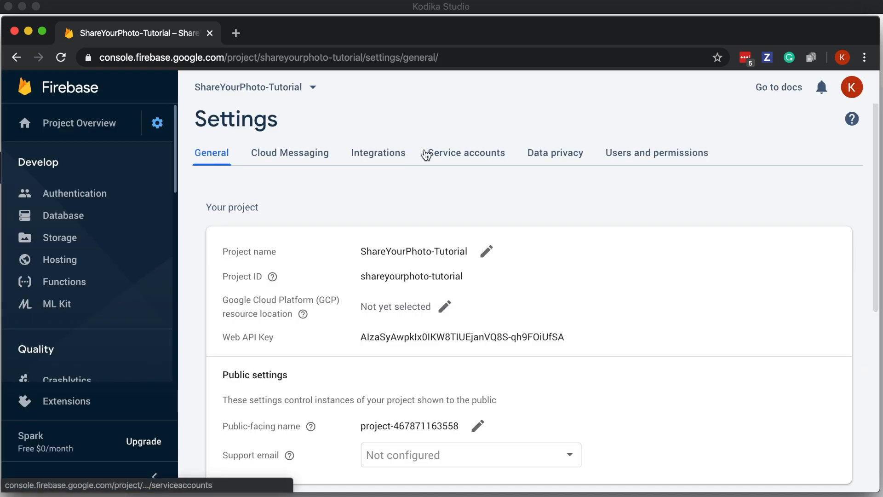
- Enable the Email/Password provider under Authentication > Sign-in method and save
click(75, 193)
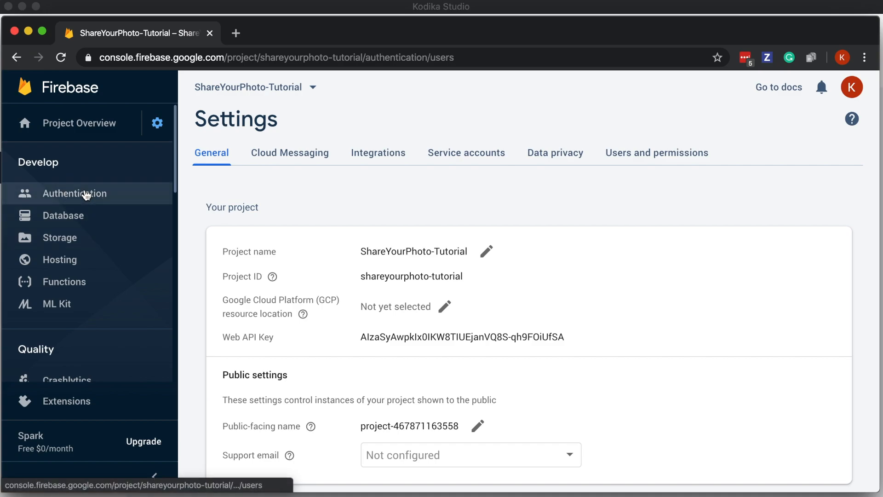
click(297, 161)
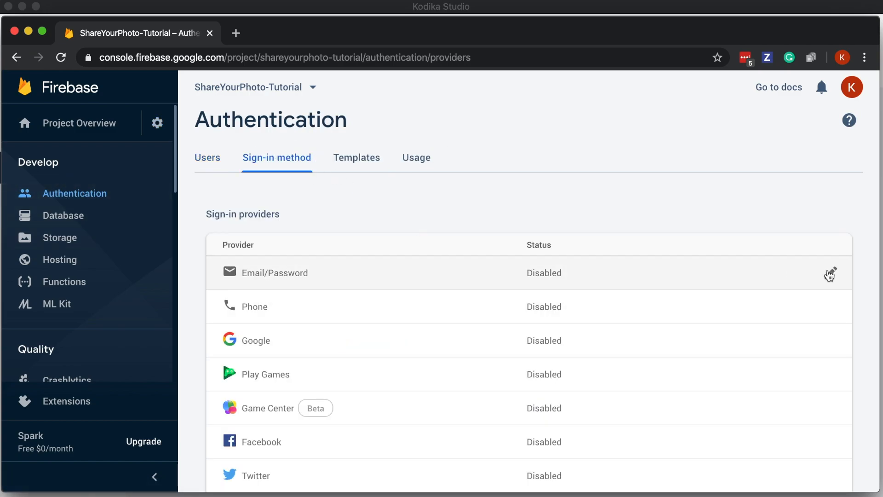
click(831, 273)
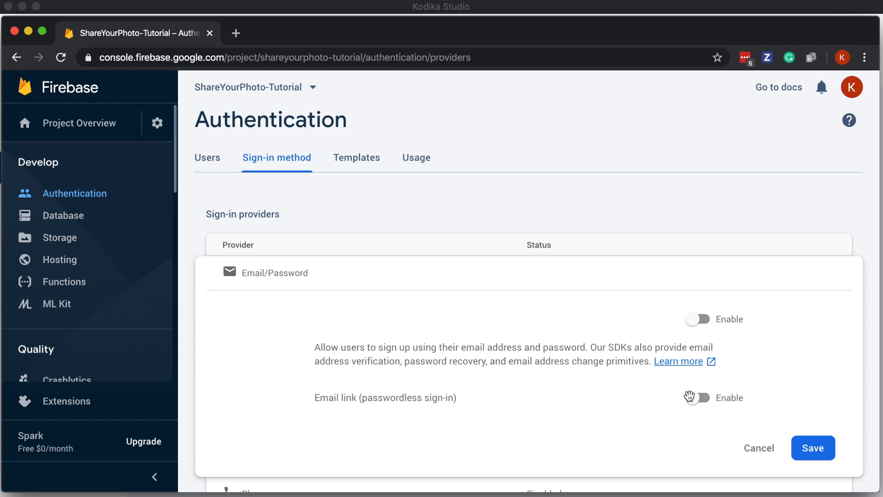
click(703, 318)
click(808, 449)
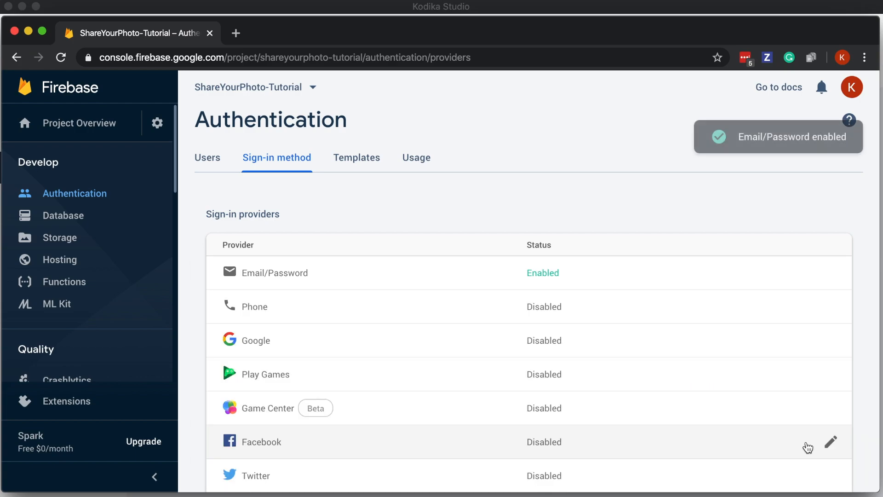
- Go to the general Project settings via the gear menu to view the Web API Key
click(157, 123)
click(228, 121)
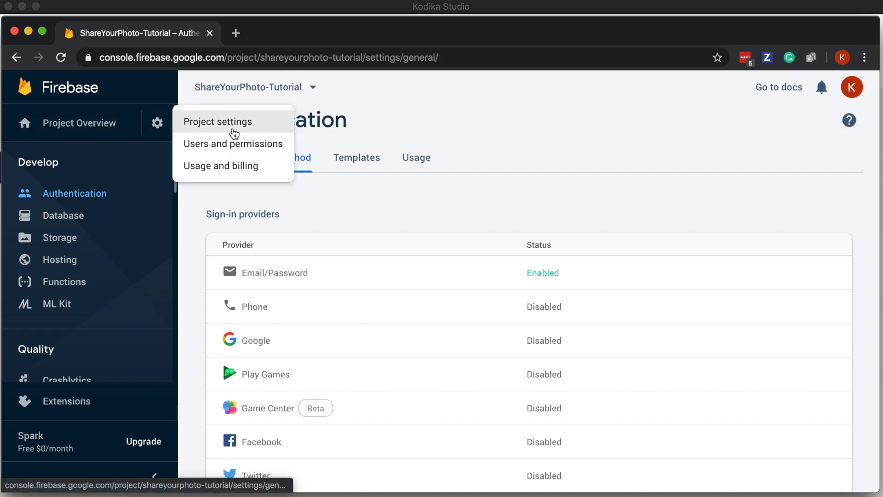